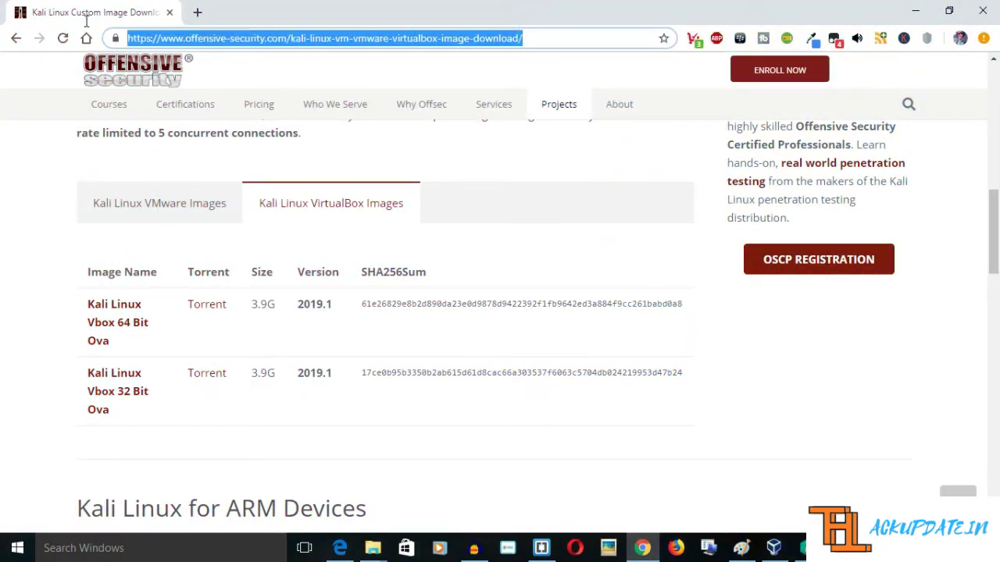
Compare the Kali Linux VMware and VirtualBox image lists on the Offensive Security download page
left_click(3, 219)
scroll(3, 218, "up", 4)
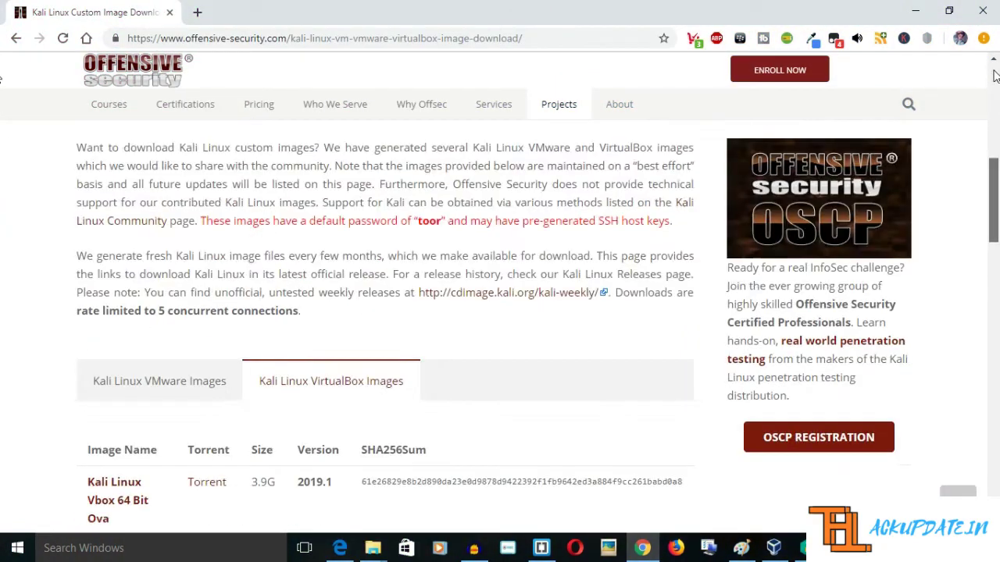
scroll(4, 203, "down", 4)
scroll(4, 223, "up", 1)
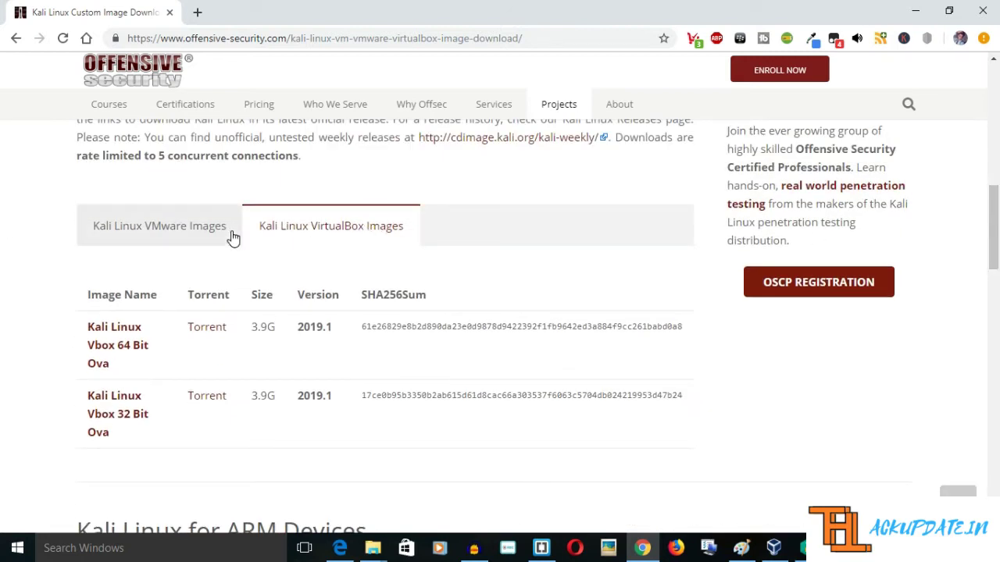
left_click(208, 234)
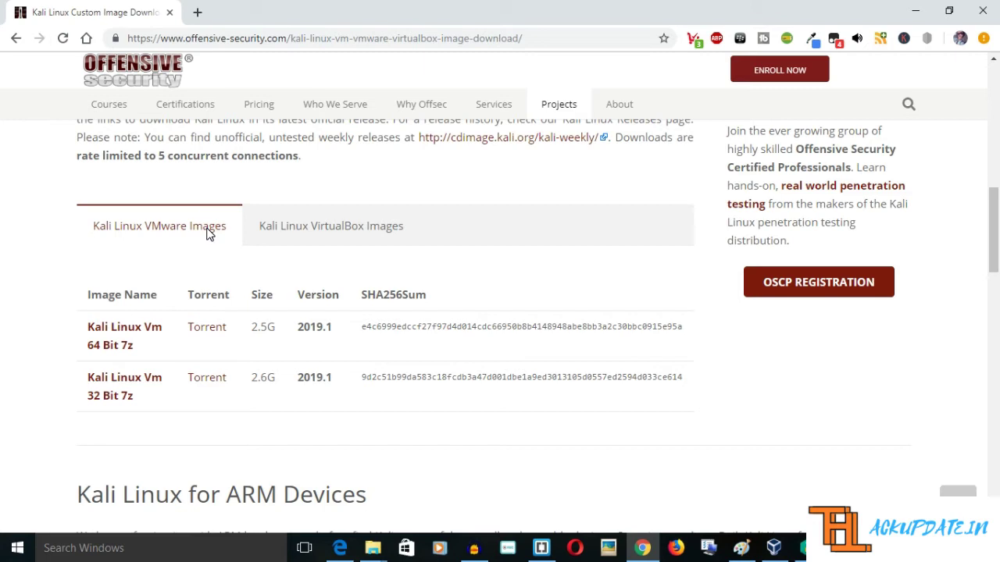
left_click(288, 222)
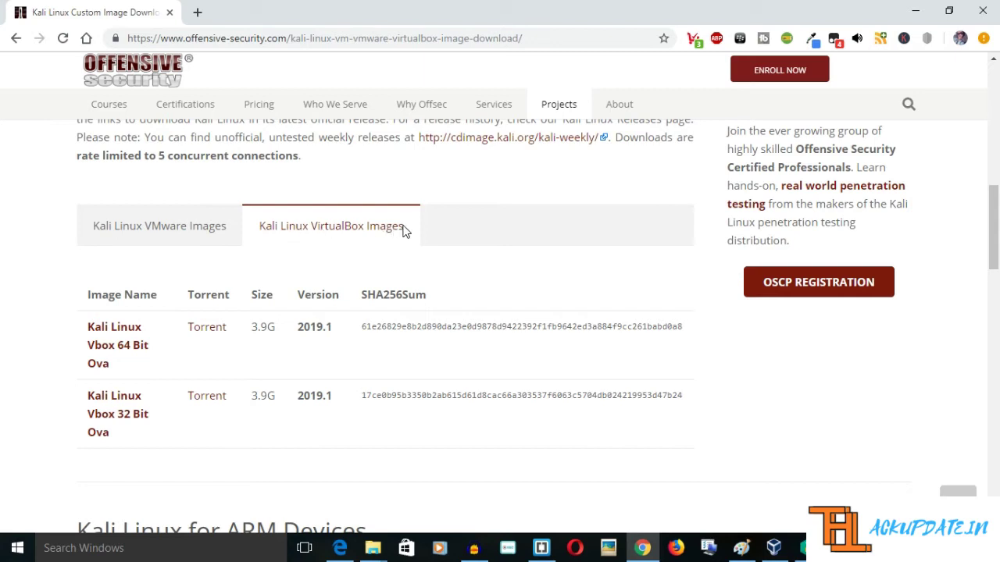
left_click(110, 350)
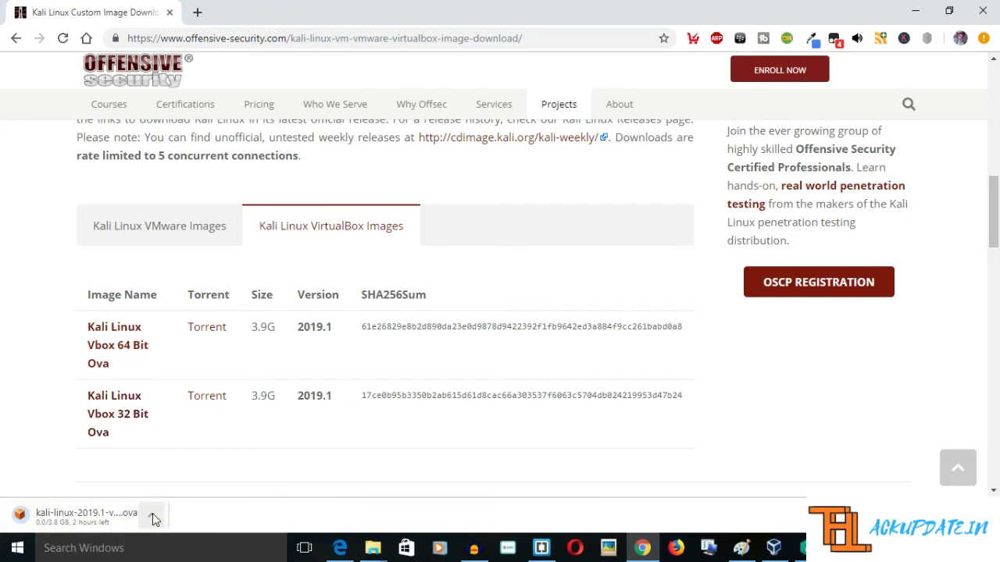
left_click(152, 513)
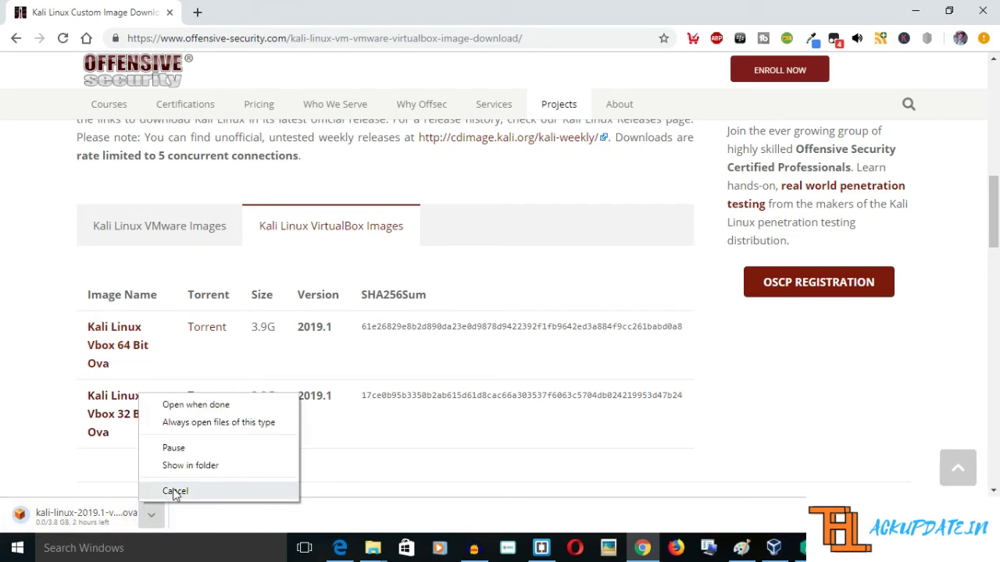
left_click(175, 491)
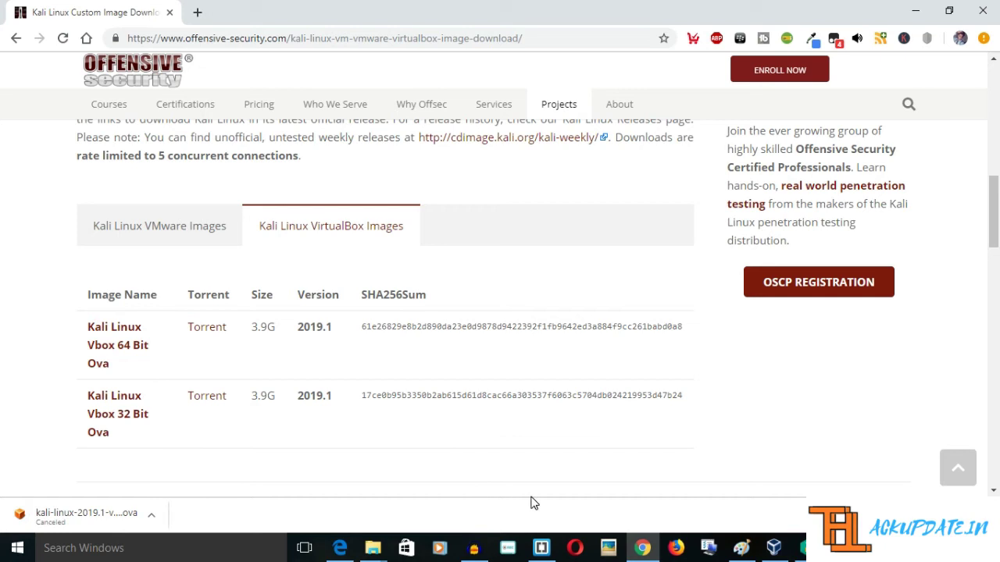
Switch to File Explorer and import kali-linux-2019.1-vbox-amd64.ova into VirtualBox with the suggested appliance settings
mouse_move(372, 548)
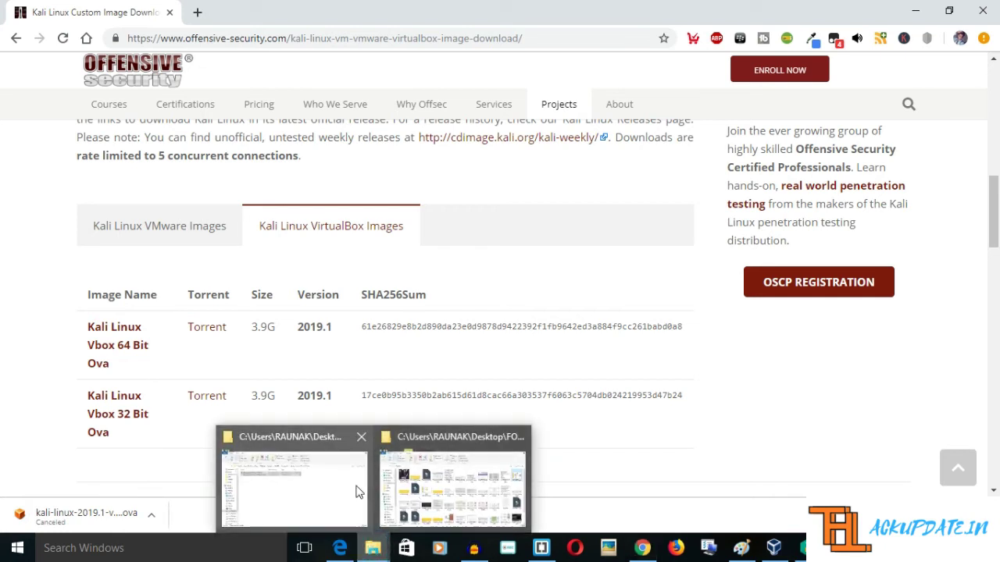
left_click(357, 489)
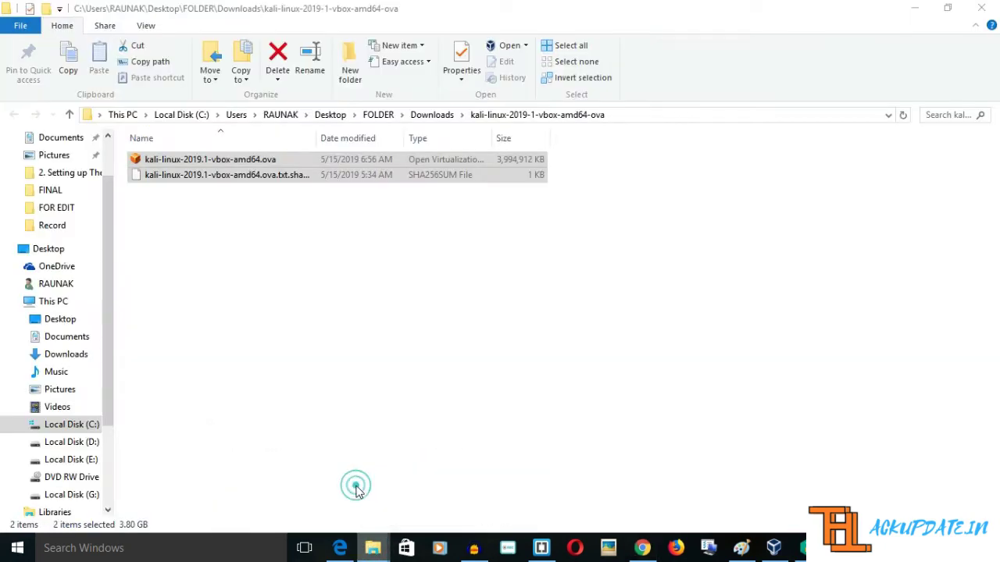
left_click(328, 193)
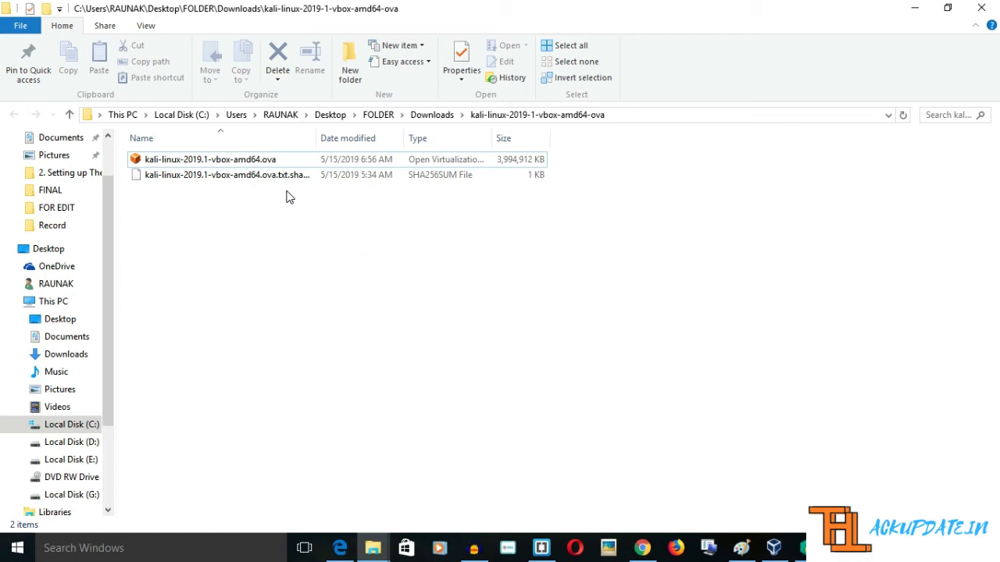
double_click(244, 163)
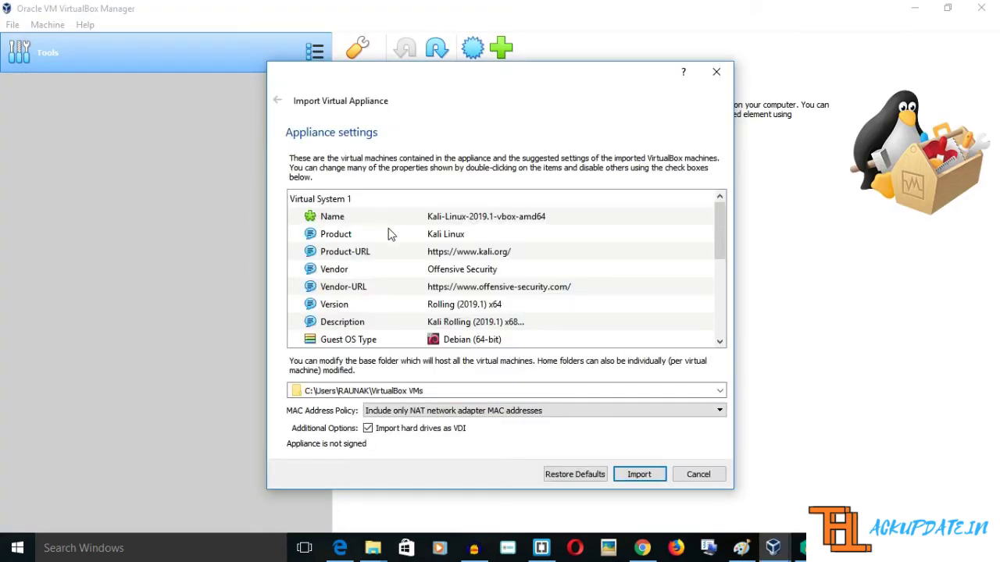
left_click(635, 476)
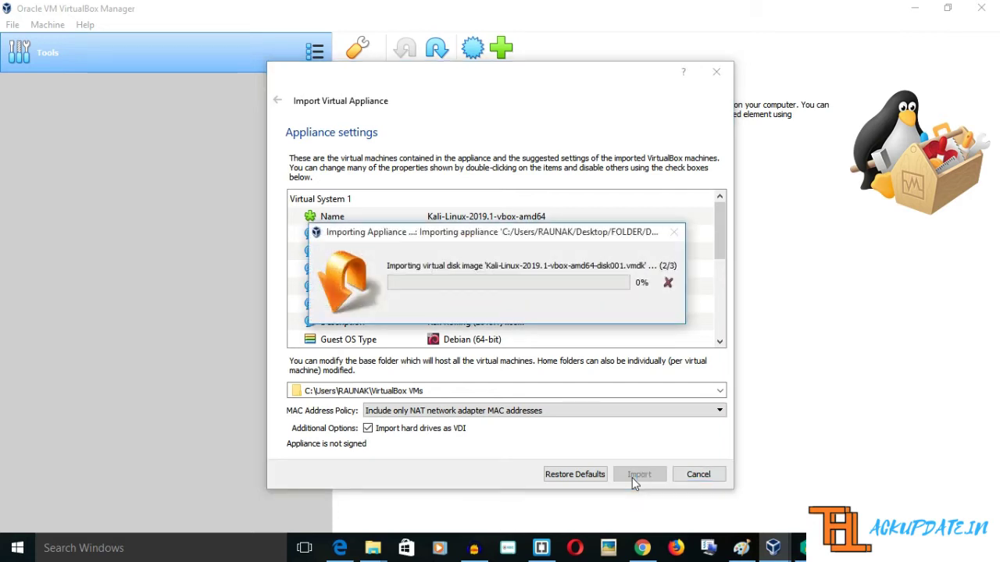
left_click_drag(581, 239, 594, 303)
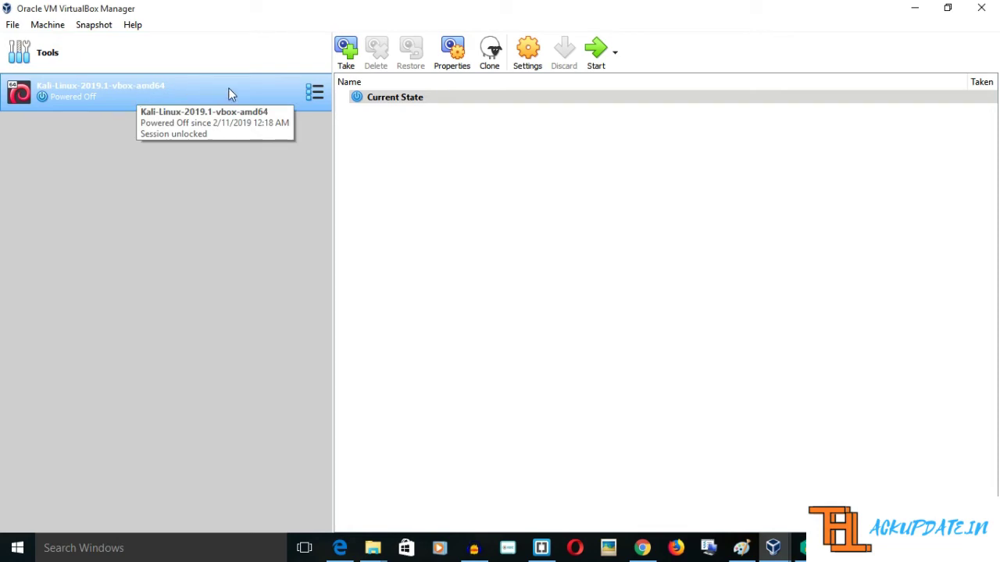
Review the general, motherboard and processor settings of the Kali Linux virtual machine
left_click(528, 52)
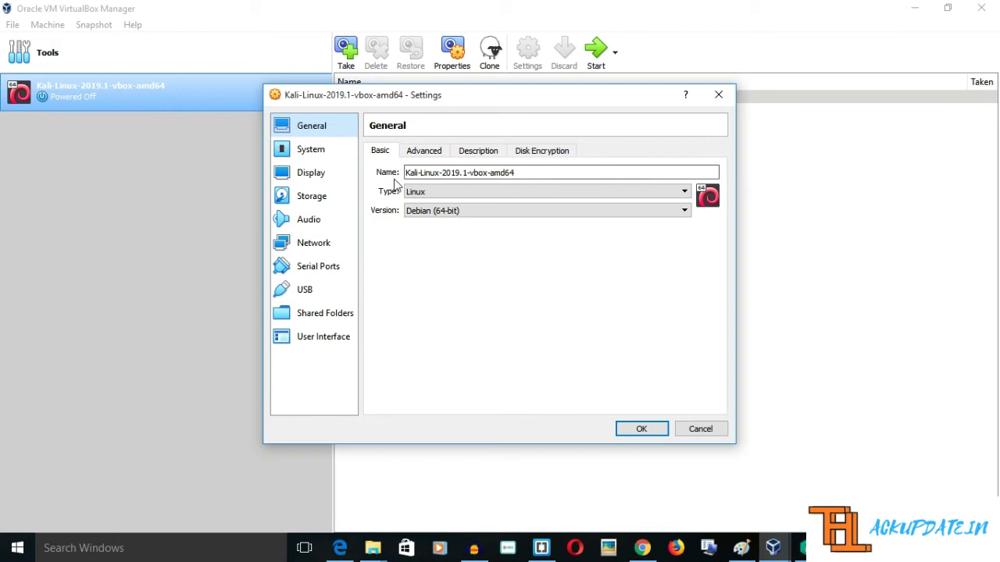
left_click(339, 152)
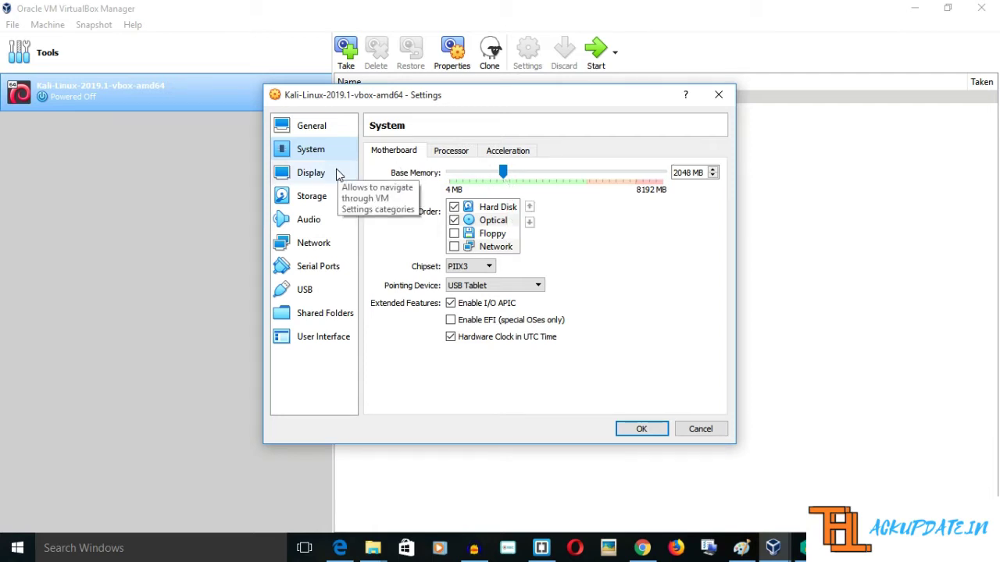
left_click(448, 152)
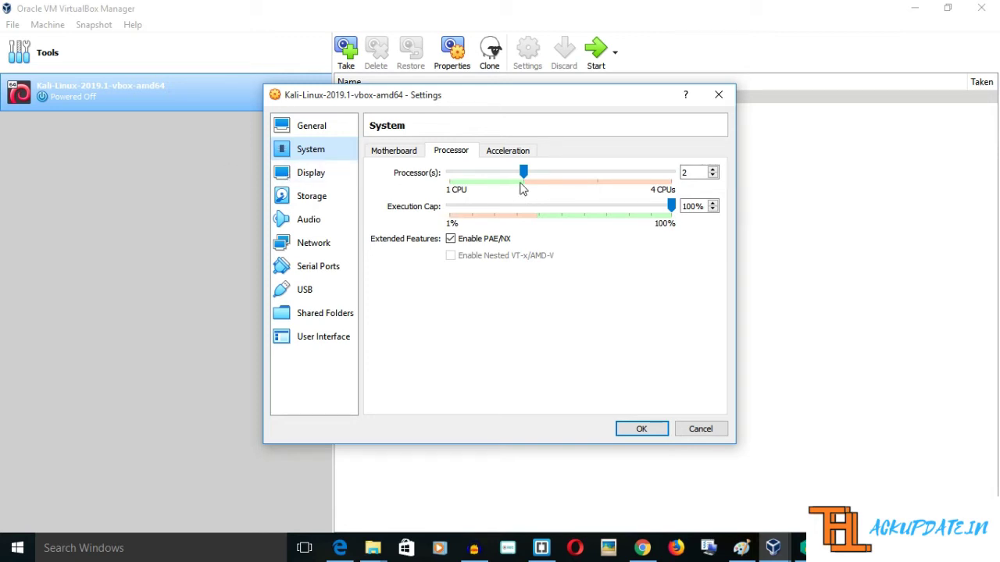
mouse_move(521, 188)
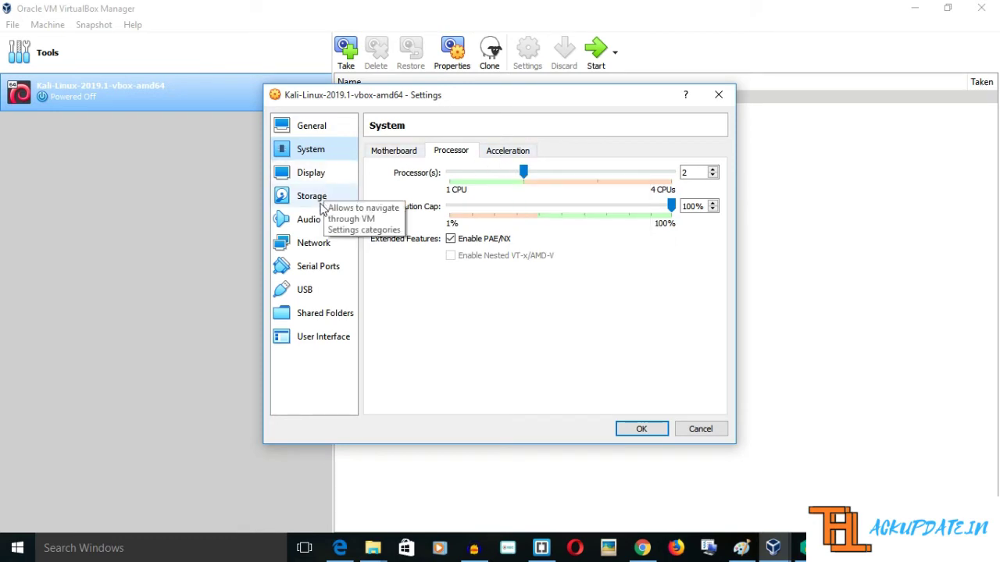
left_click(326, 247)
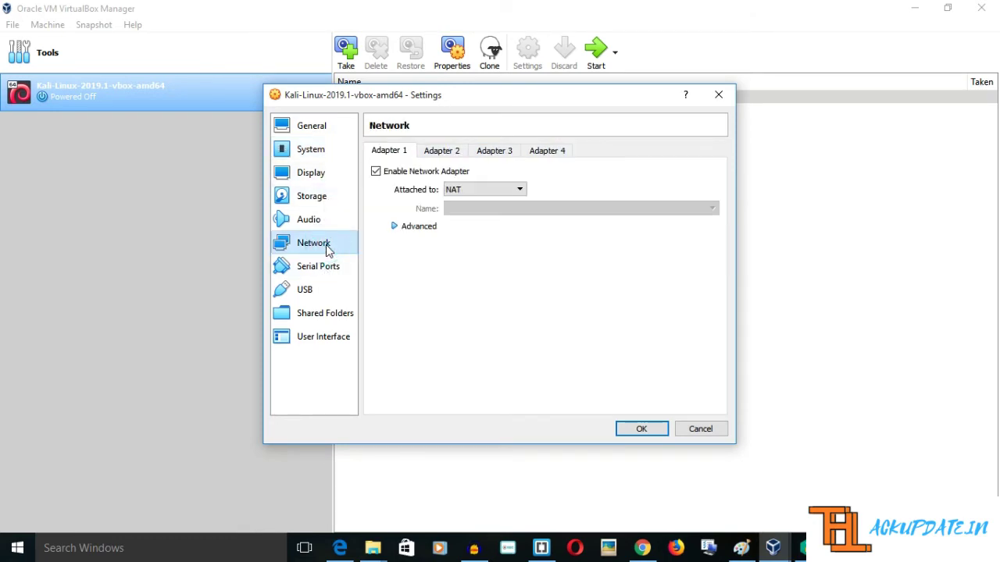
left_click(514, 190)
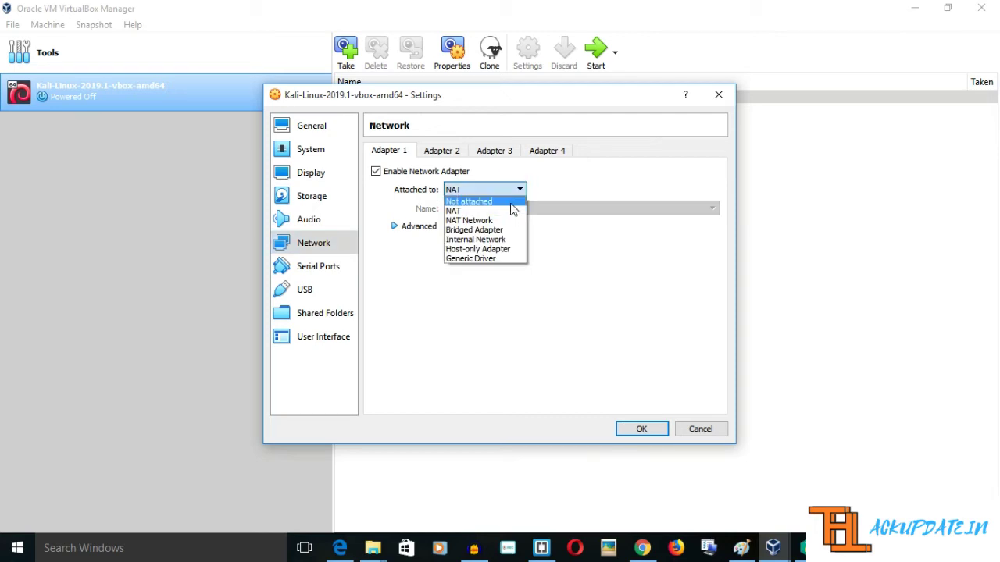
left_click(507, 220)
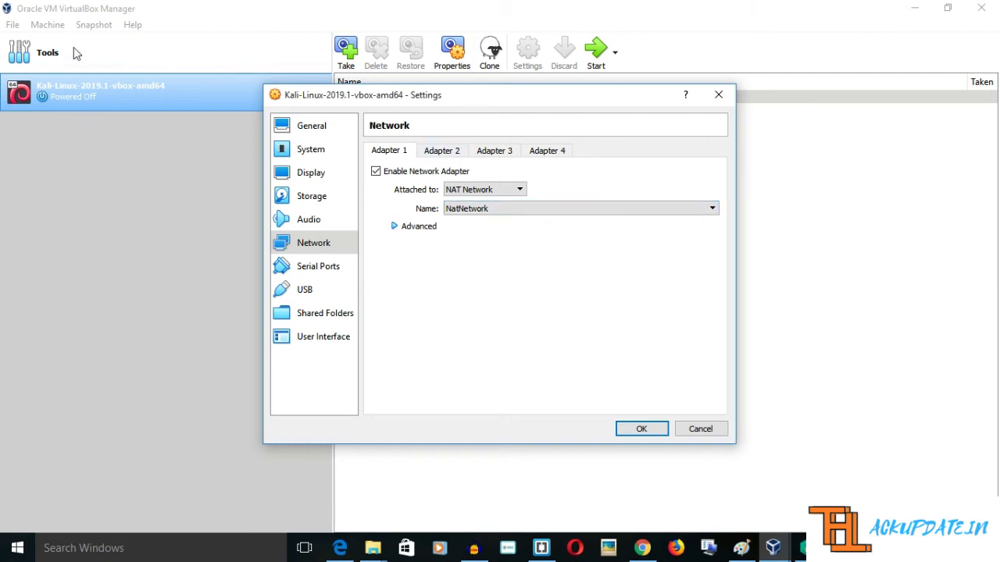
left_click(36, 52)
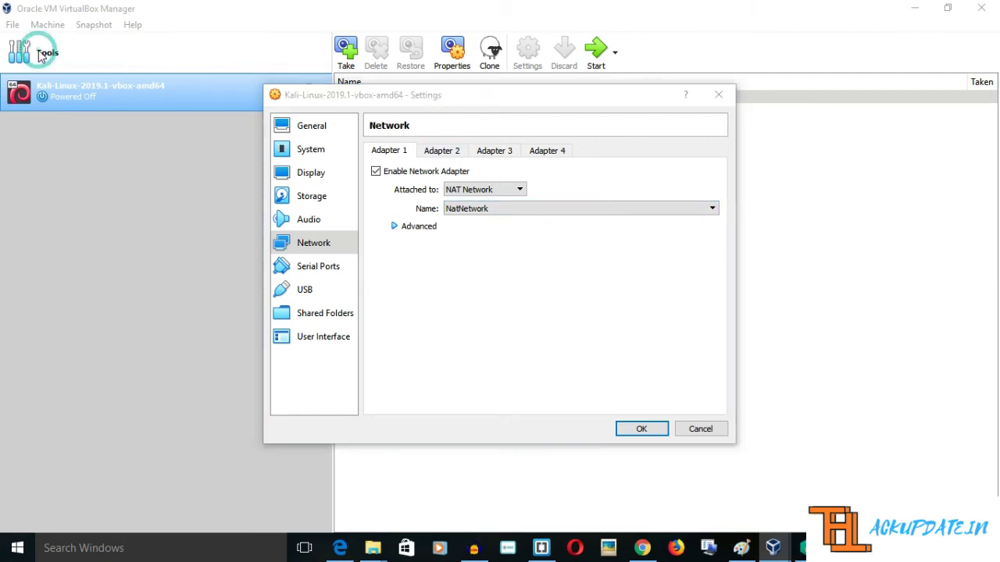
left_click(699, 431)
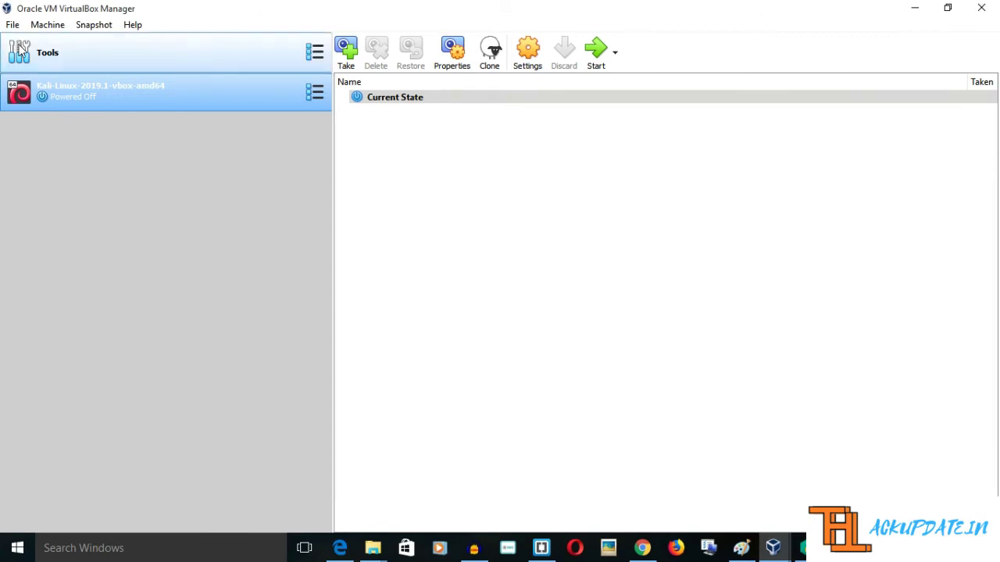
Add a new NAT network in VirtualBox's global network preferences
left_click(18, 47)
left_click(370, 52)
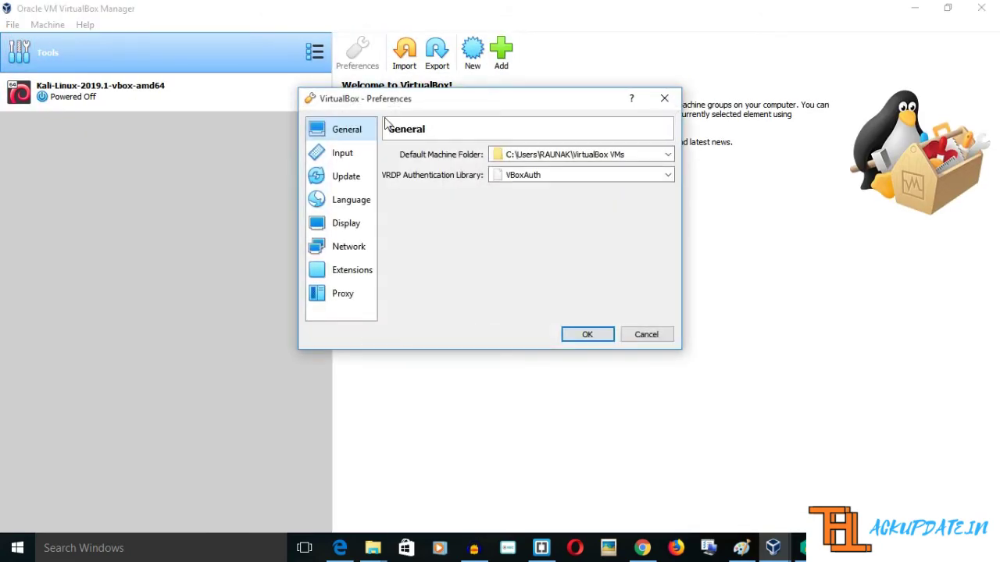
left_click(363, 250)
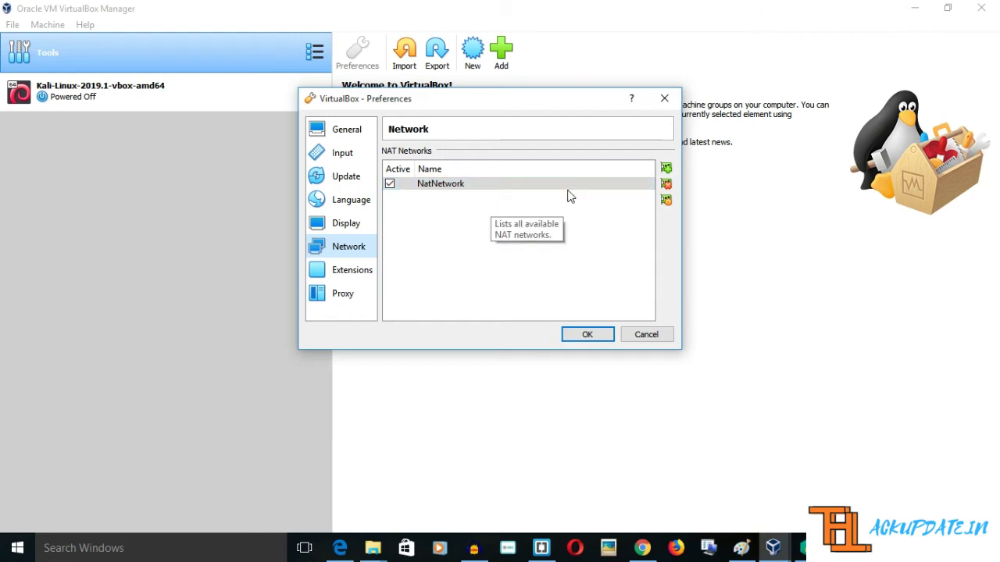
left_click(666, 169)
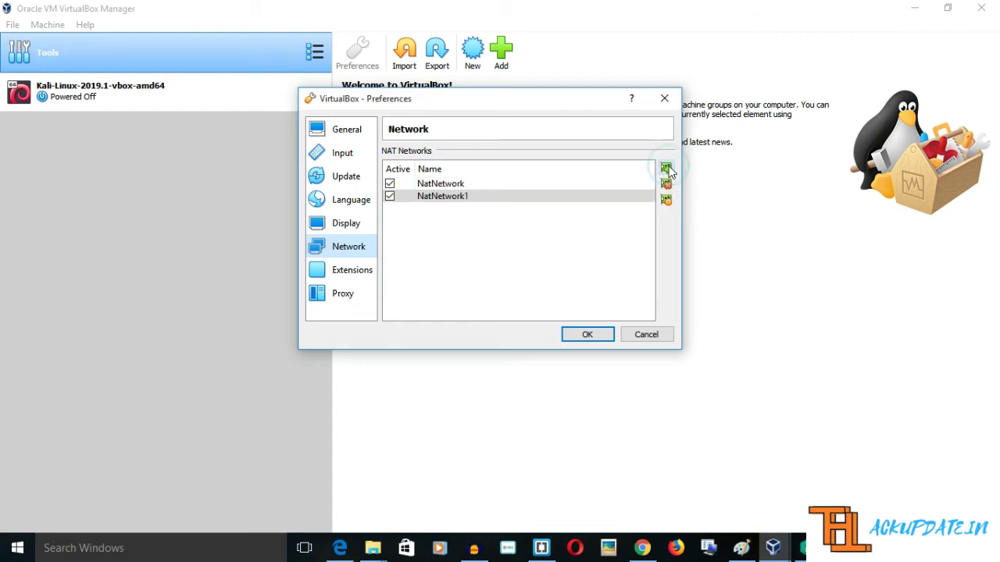
Remove the NAT network NatNetwork1 and save the preferences
right_click(460, 198)
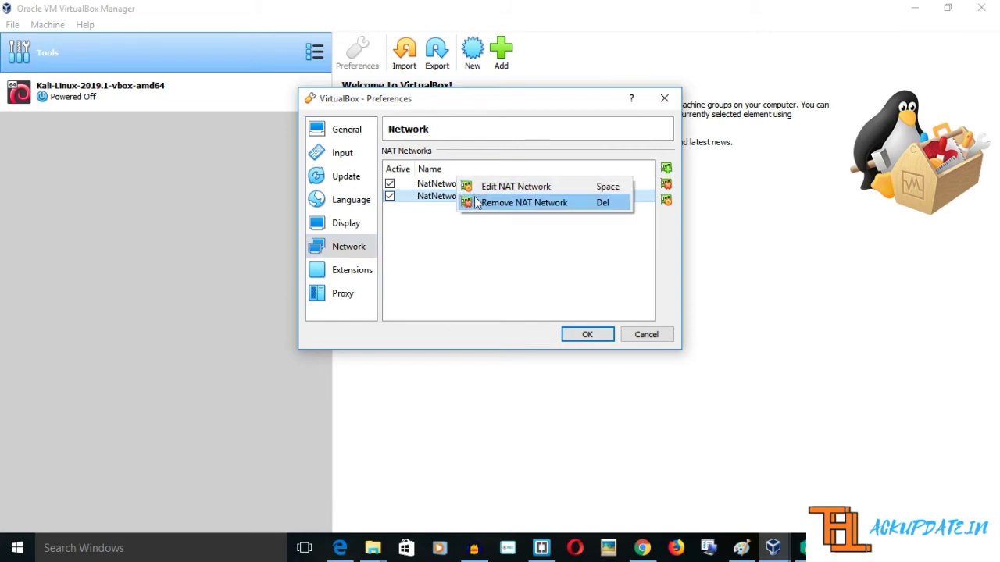
left_click(478, 202)
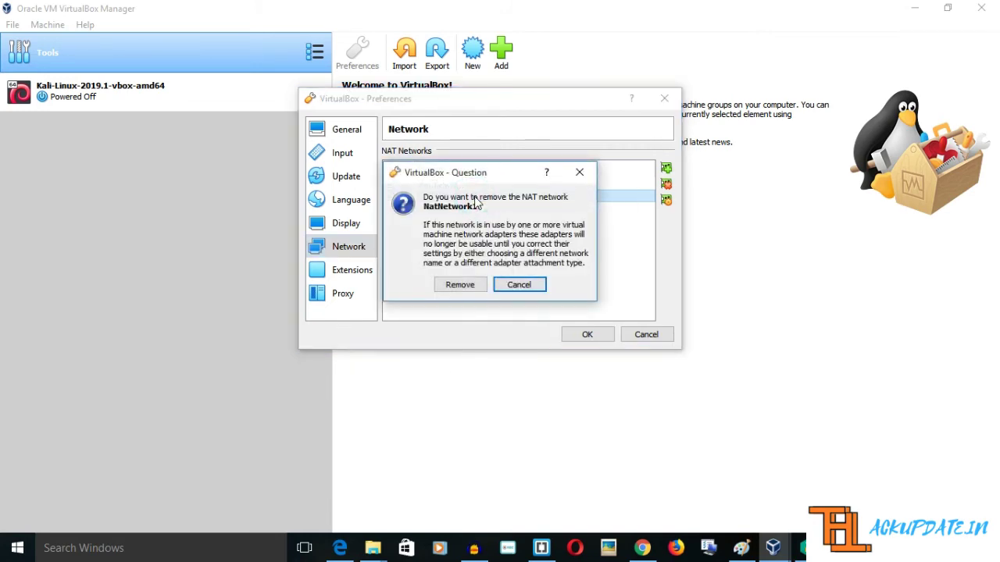
left_click(453, 285)
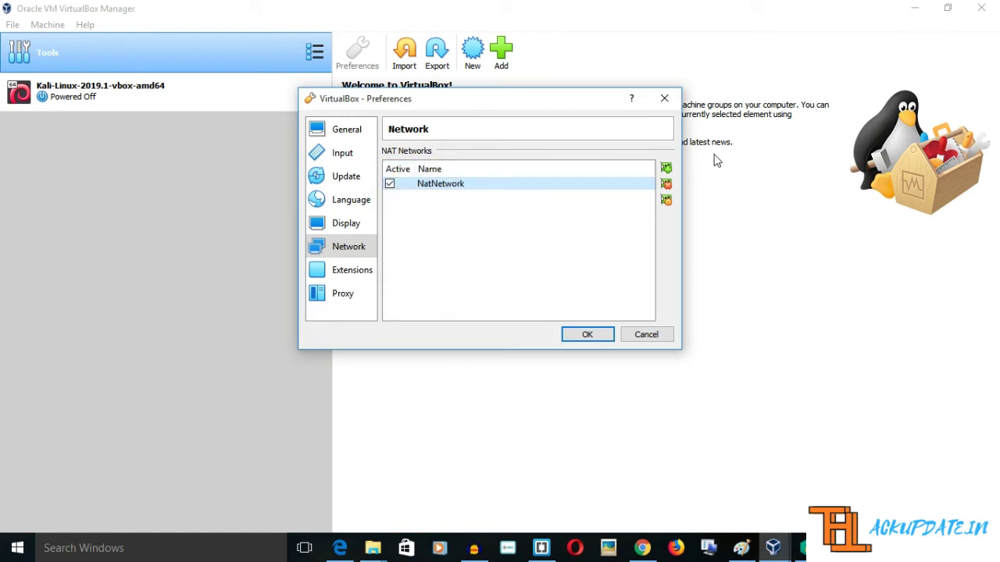
left_click(604, 337)
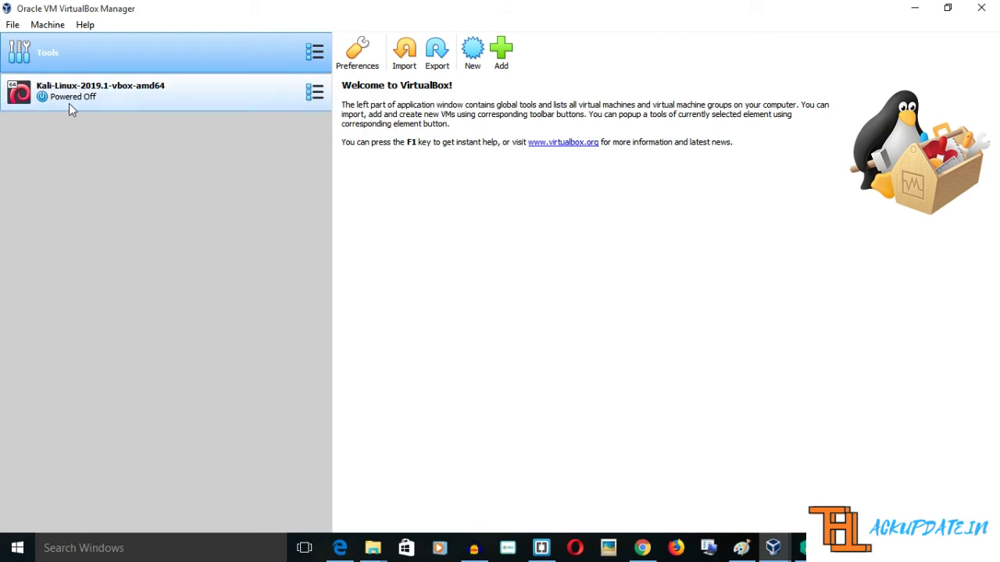
Attach Adapter 1 of the Kali Linux virtual machine to the NAT Network named NatNetwork and save the settings
left_click(252, 94)
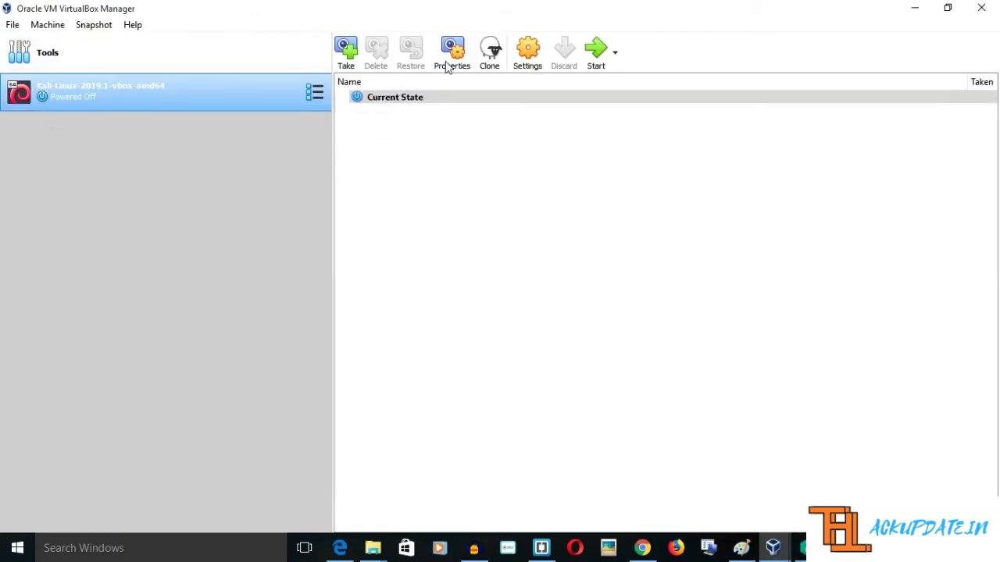
left_click(527, 53)
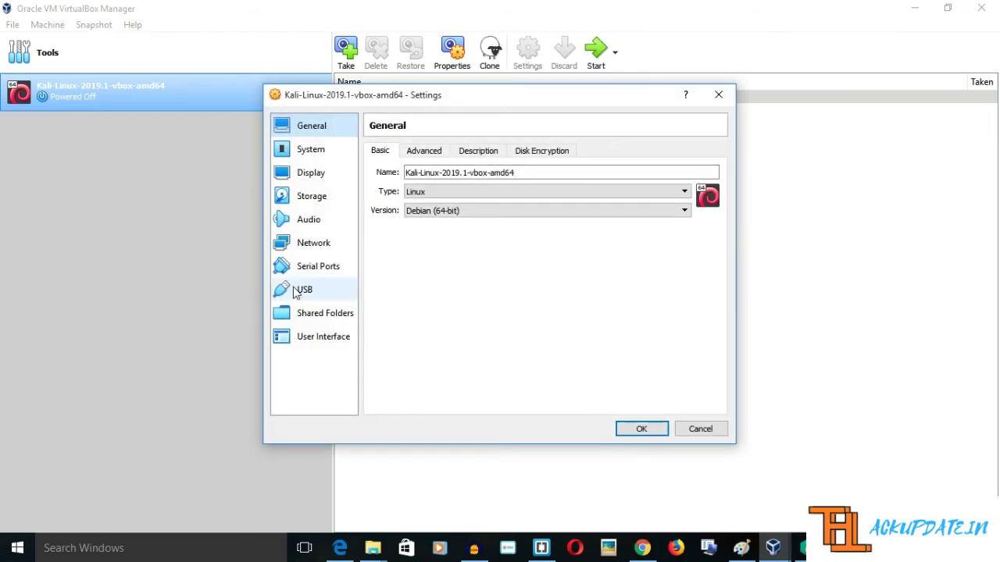
left_click(317, 242)
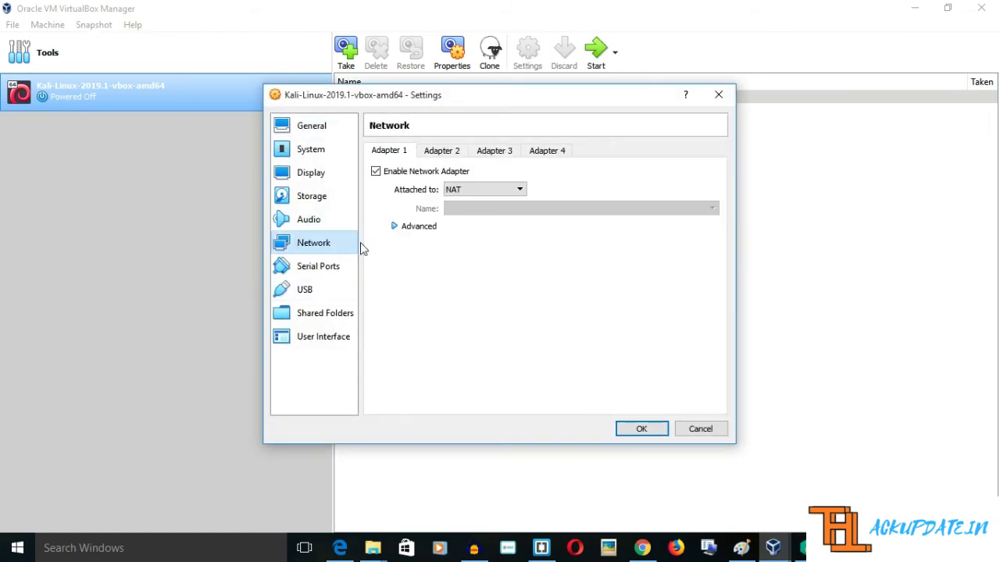
left_click(481, 192)
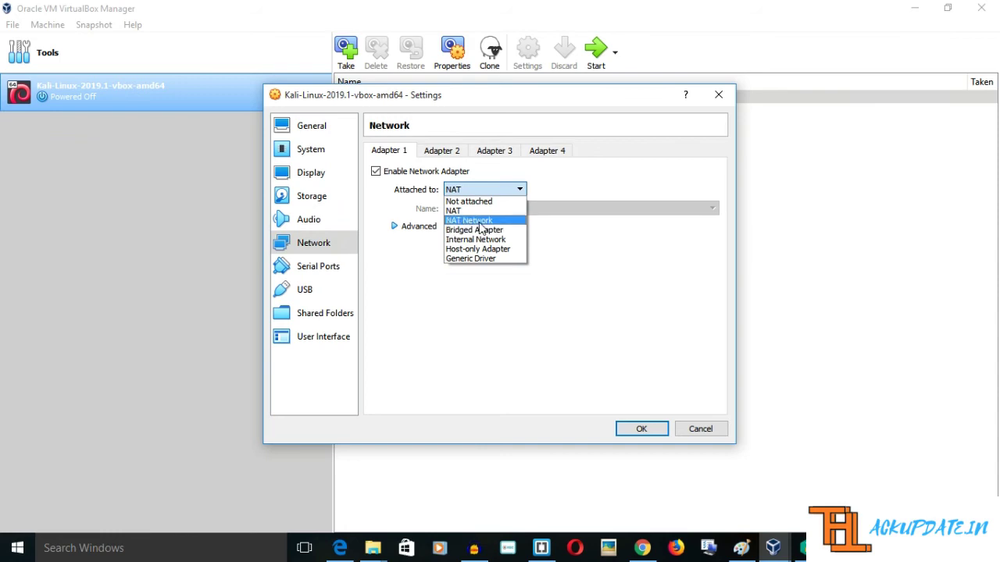
left_click(477, 220)
left_click(479, 211)
left_click(483, 227)
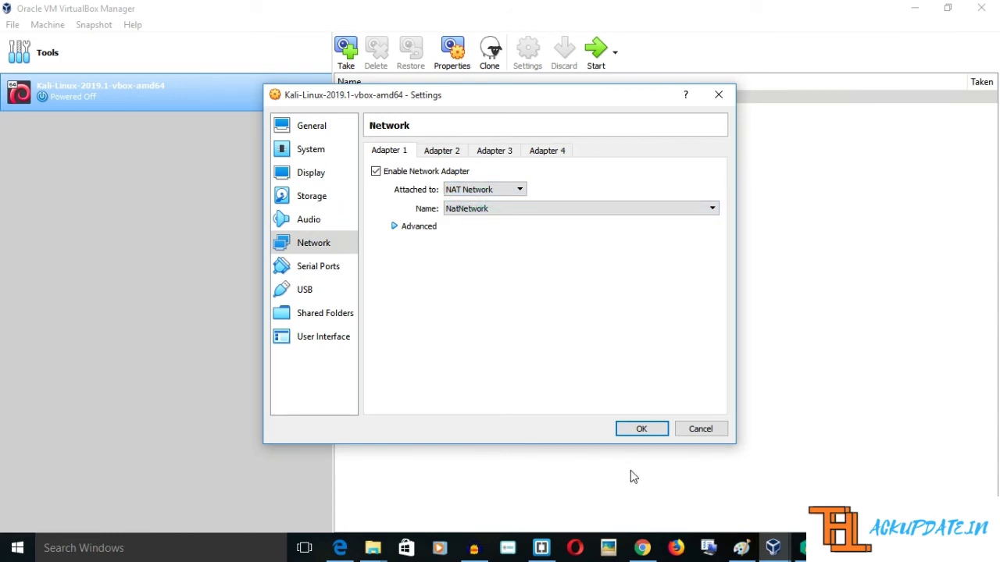
left_click(640, 429)
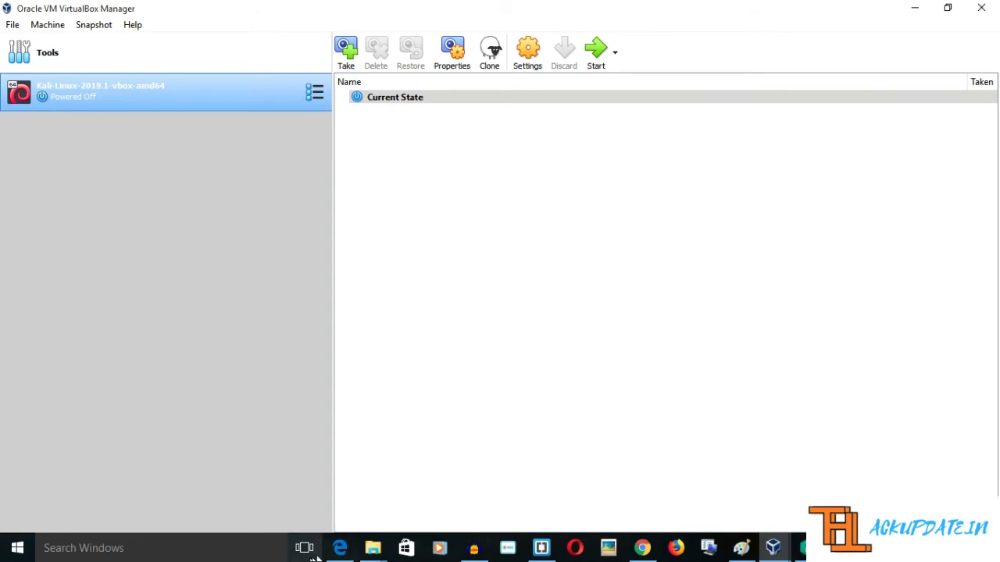
left_click(371, 547)
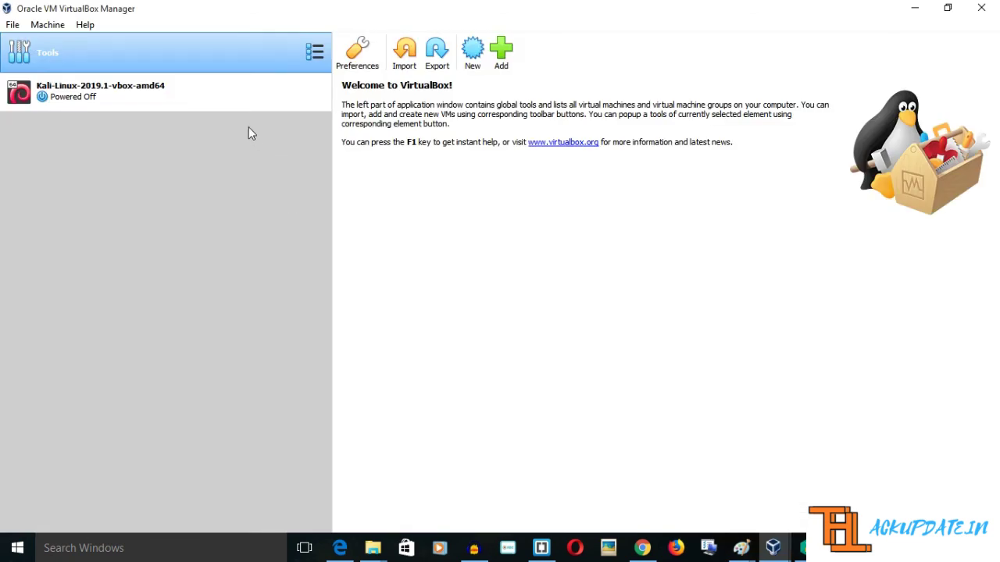
Start the Kali-Linux-2019.1-vbox-amd64 virtual machine, maximize its window and boot the Kali GNU/Linux entry
left_click(220, 106)
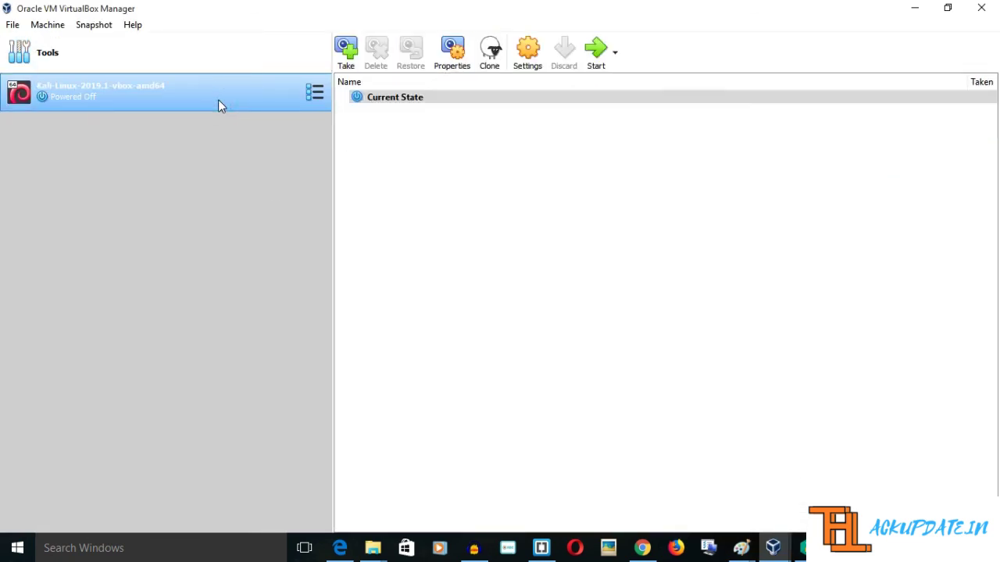
left_click(599, 51)
left_click(605, 51)
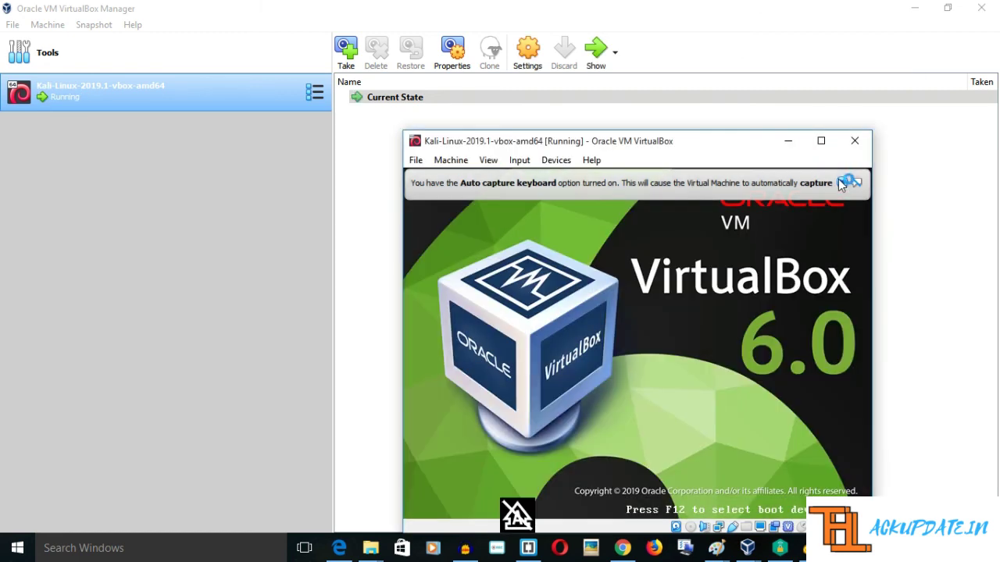
left_click(823, 144)
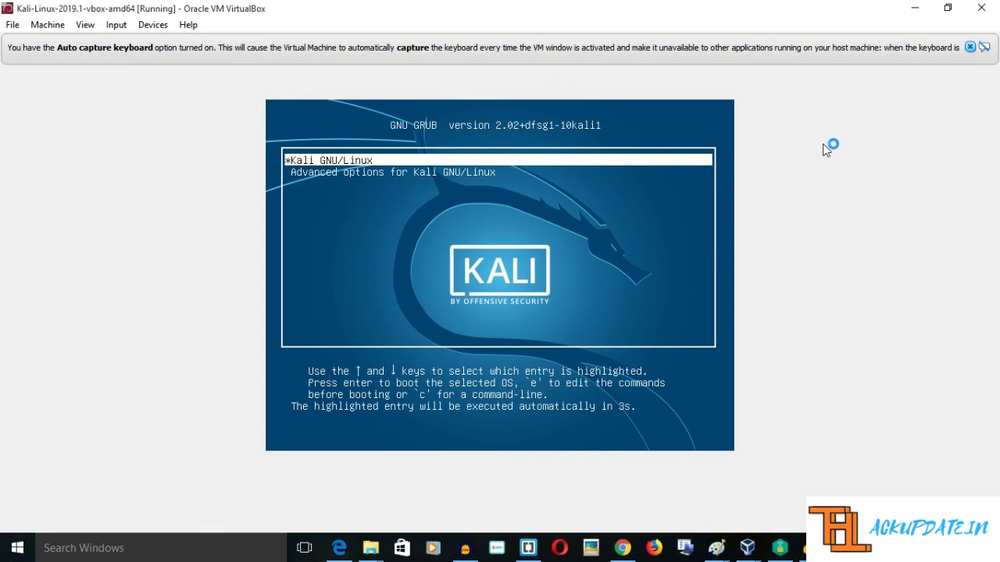
key("Return")
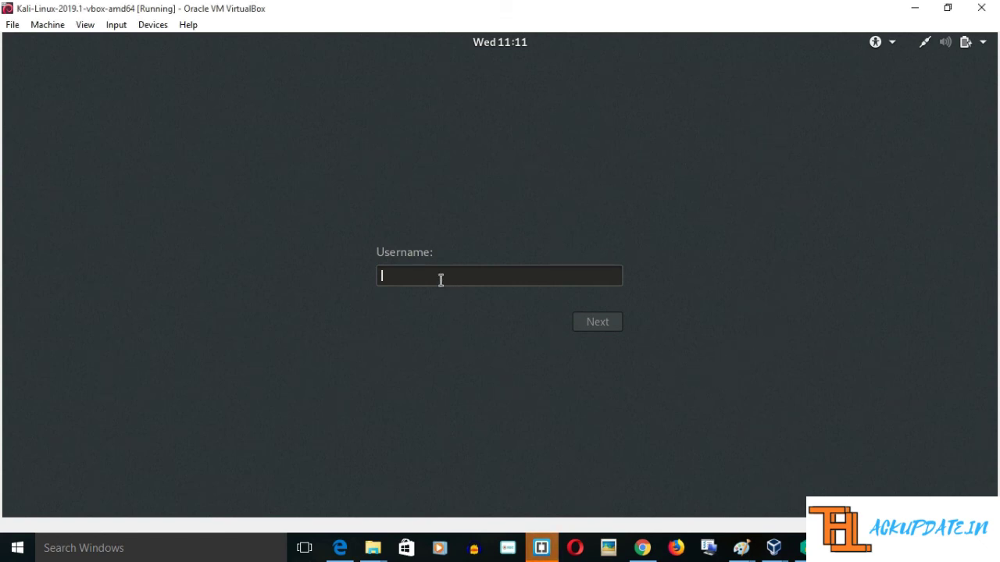
Sign in to Kali Linux with the username and the default account password given on the image download page
left_click(440, 280)
type("r")
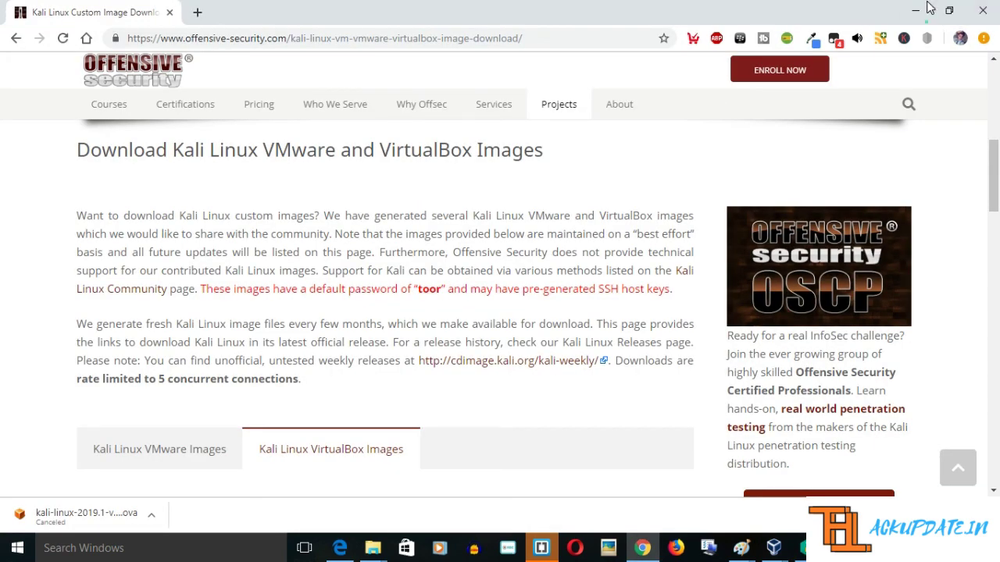
left_click(917, 13)
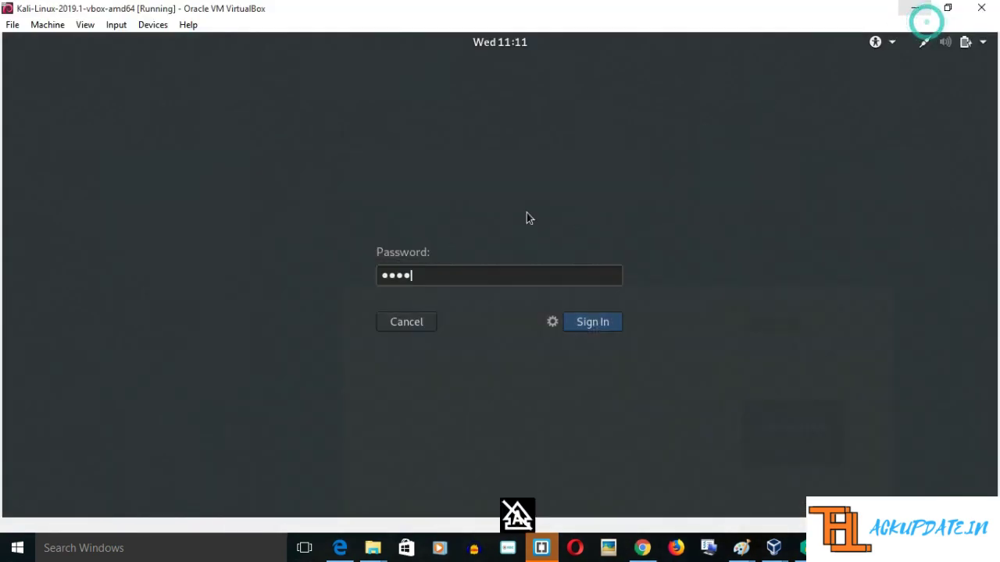
left_click(589, 322)
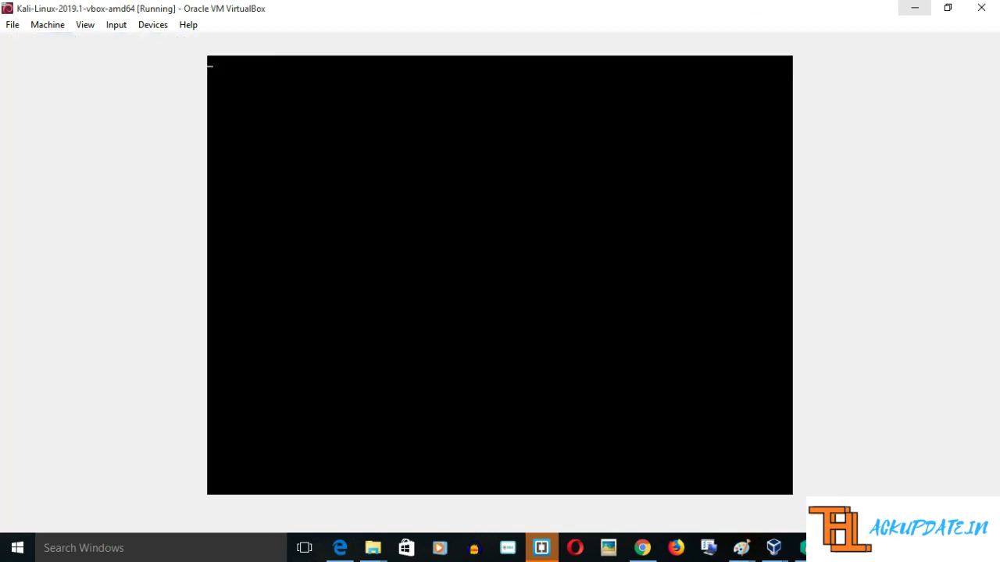